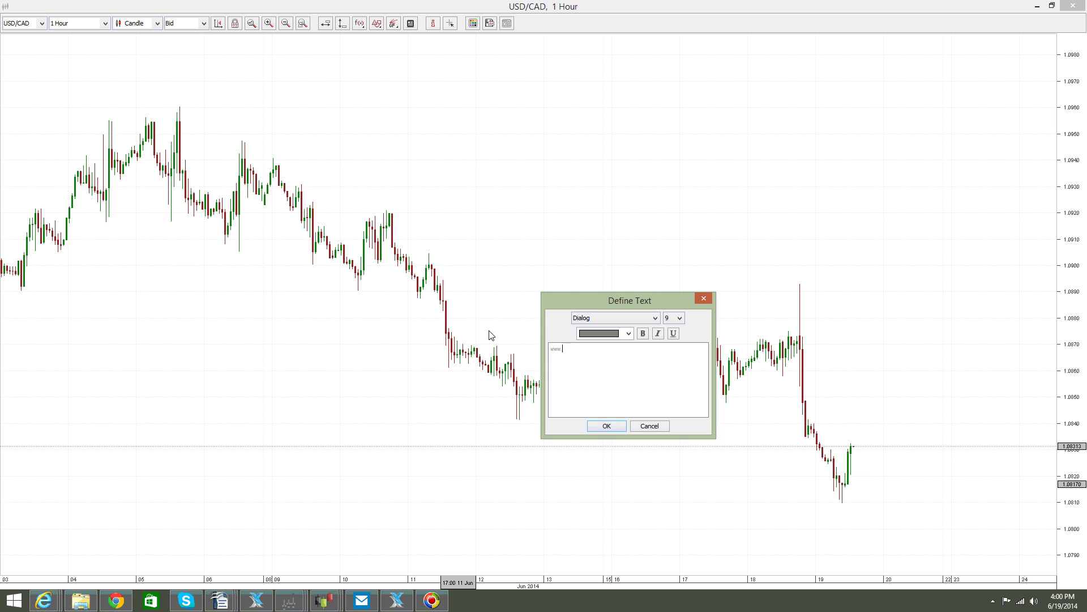
type("yoptions.com")
left_click_drag(640, 355, 588, 330)
left_click(676, 318)
scroll(674, 362, "down", 2)
left_click(671, 392)
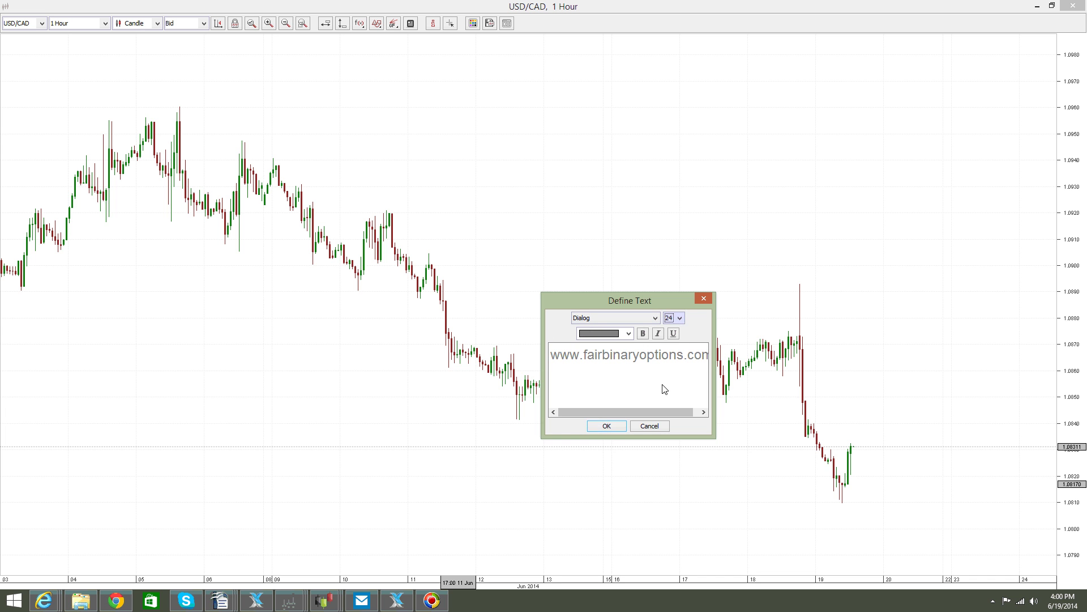
double_click(621, 360)
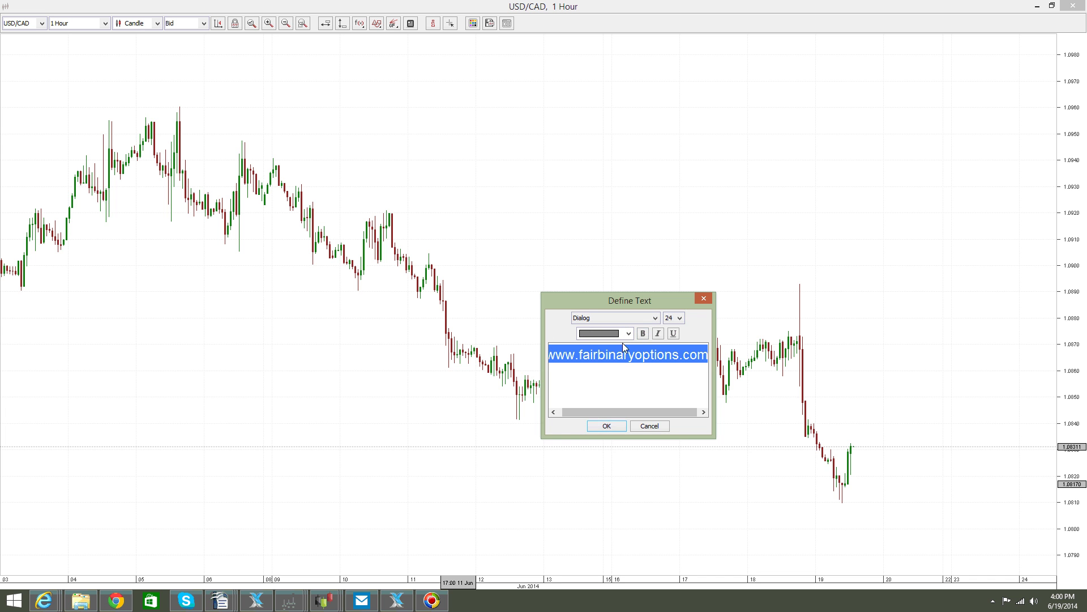
left_click(608, 425)
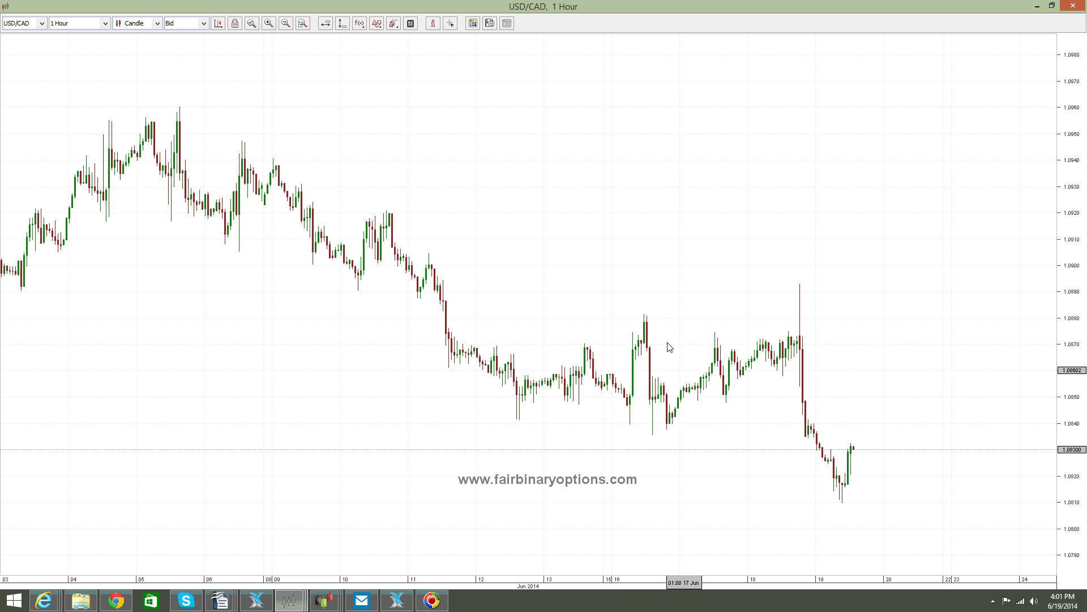
Step: Draw a short line under the falling 18–19 June lows, from about 1.0835 to 1.0801, with the second-thinnest width
left_click(384, 23)
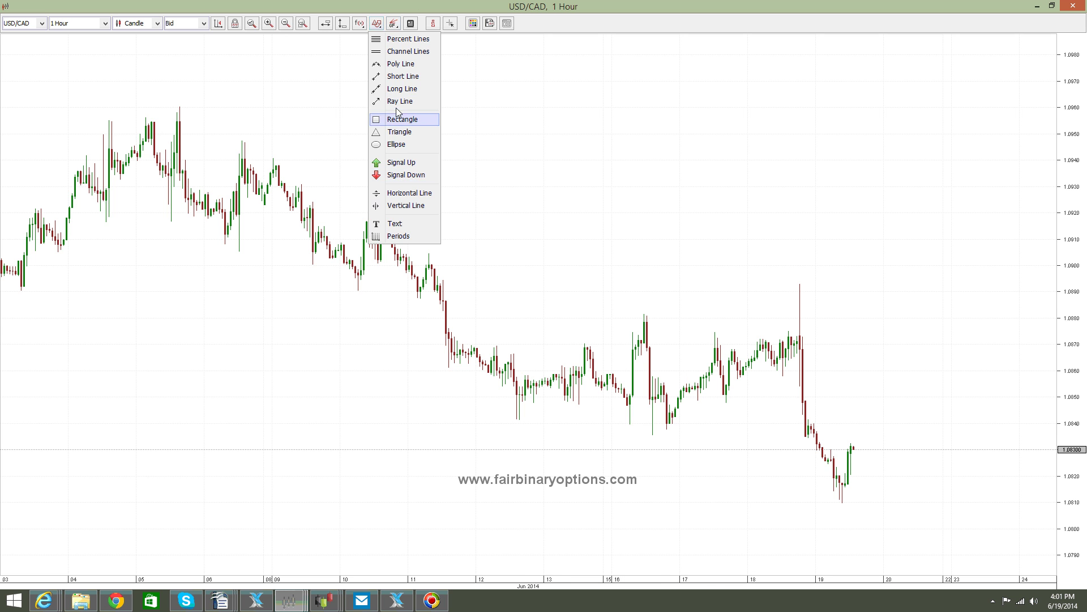
left_click(404, 76)
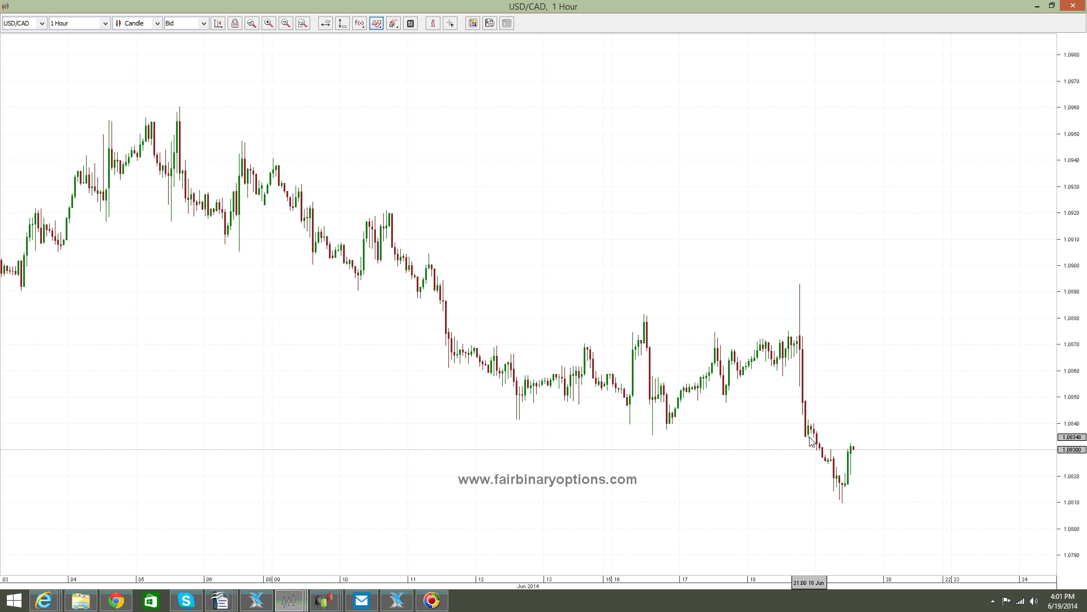
mouse_move(805, 437)
left_mouse_down()
mouse_move(837, 510)
mouse_move(856, 527)
left_mouse_up()
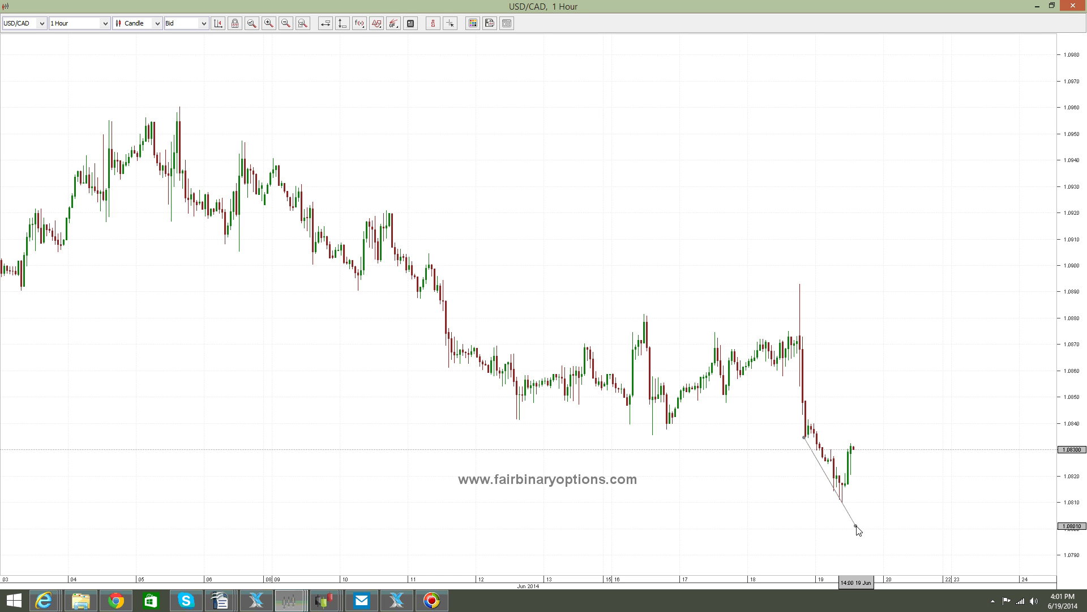
right_click(817, 456)
mouse_move(885, 529)
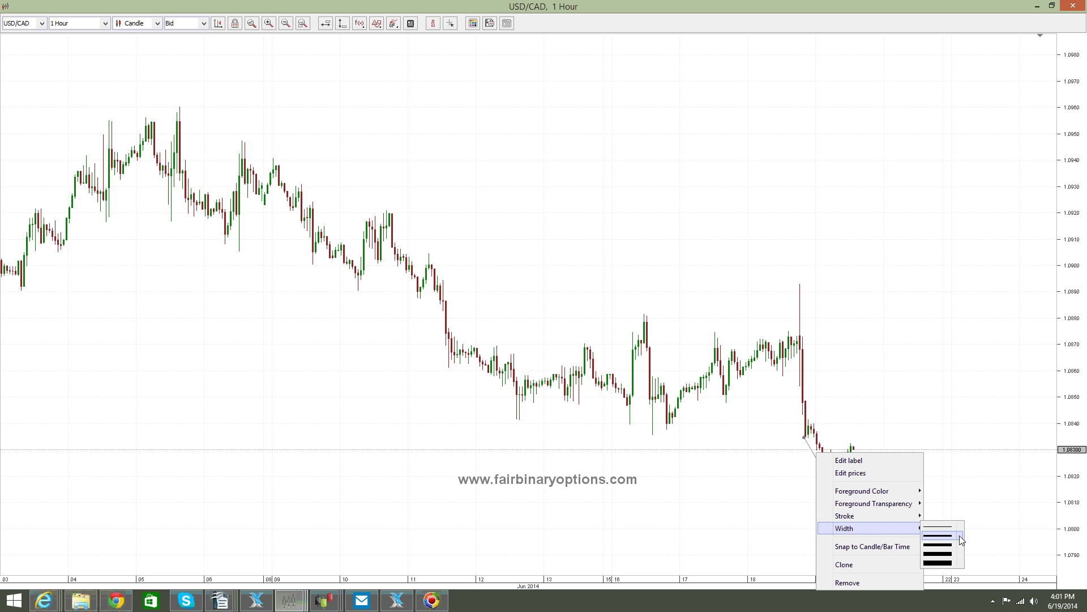
left_click(947, 538)
Step: Clone the line under the 18–19 June lows and fit the copy above the final decline, from about 1.0829 to 1.0809
right_click(821, 466)
left_click(824, 475)
scroll(815, 456, "right", 2)
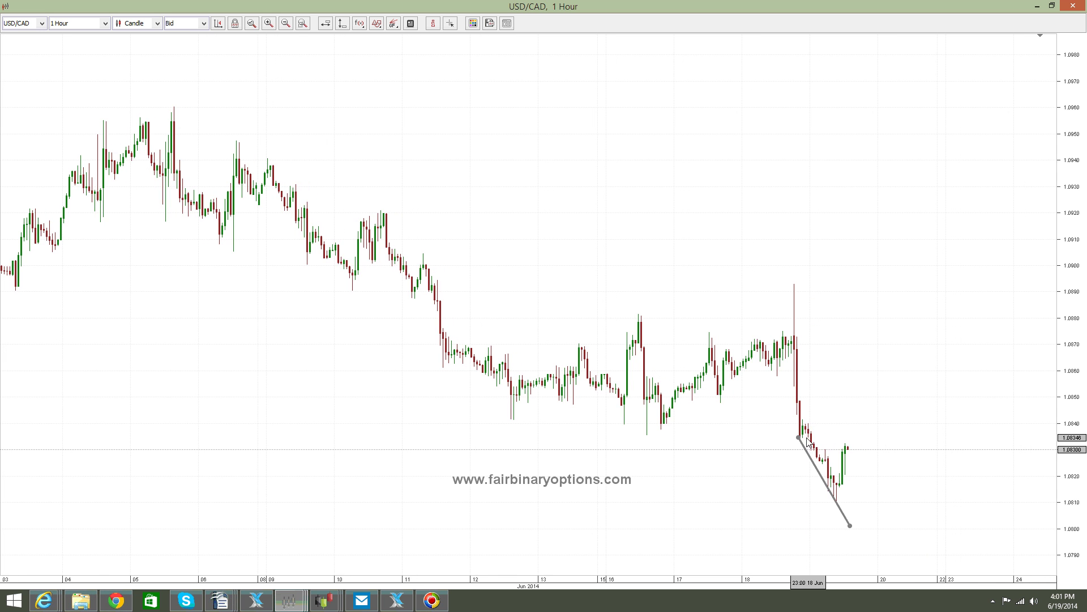
left_click_drag(799, 437, 828, 456)
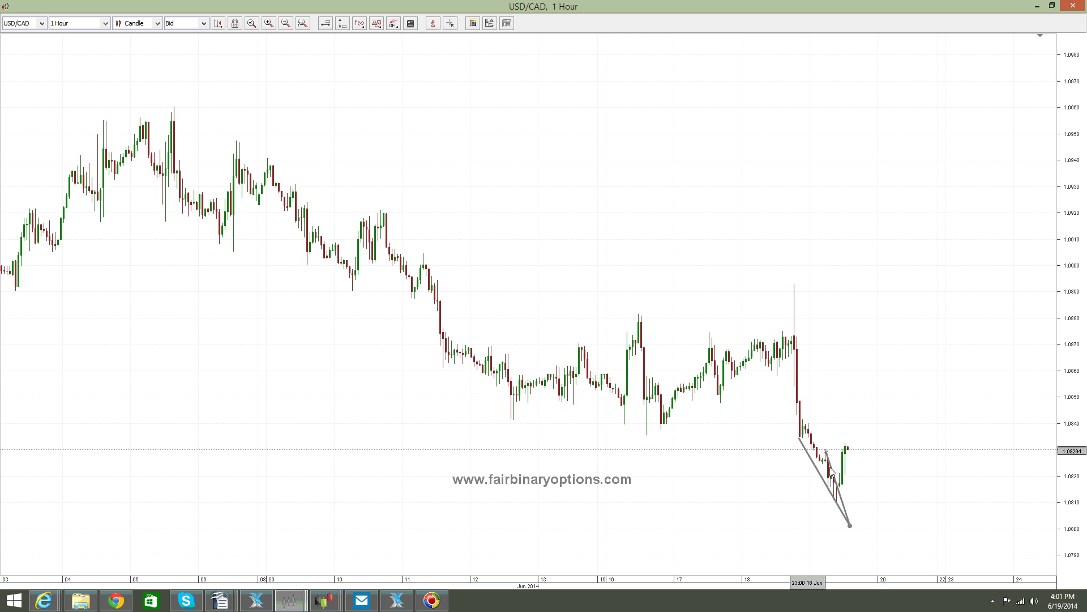
scroll(883, 524, "up", 1)
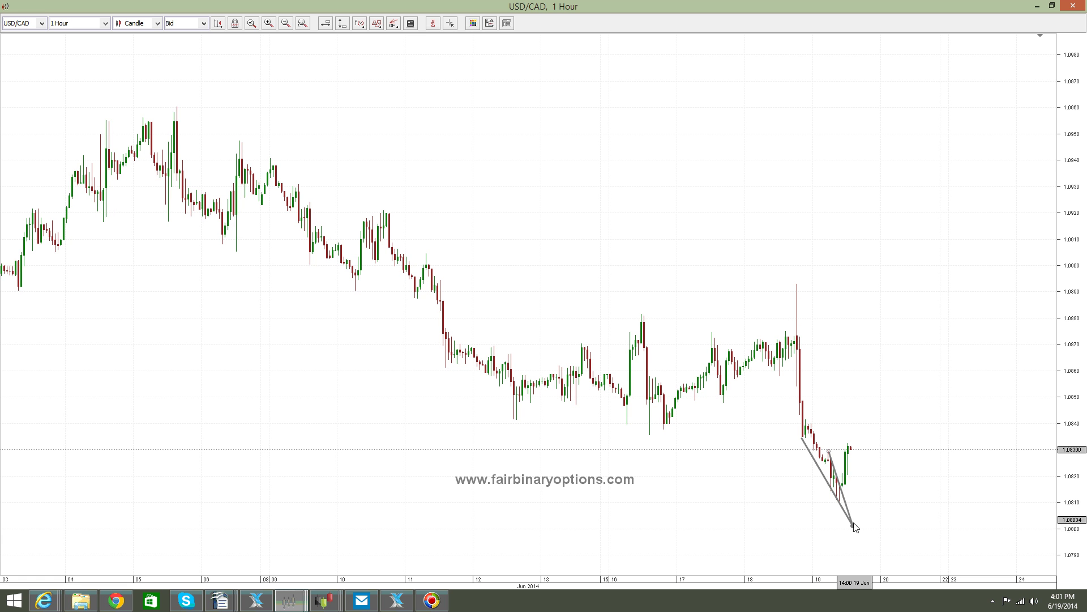
left_click_drag(854, 525, 853, 505)
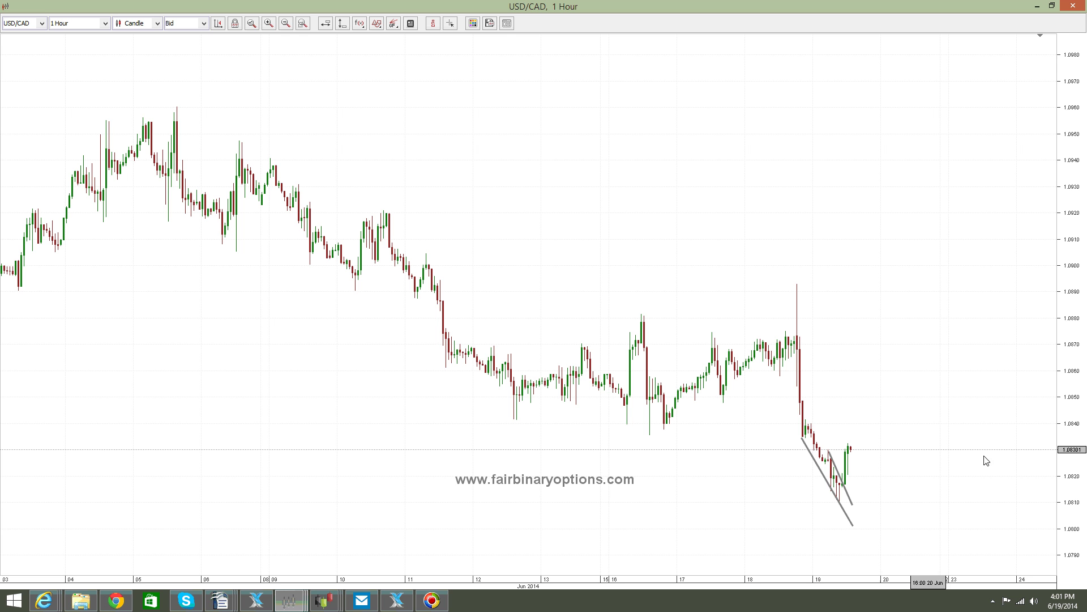
Step: Add a horizontal price line through the tip of the 18 June spike high, at 1.08929
left_click(376, 23)
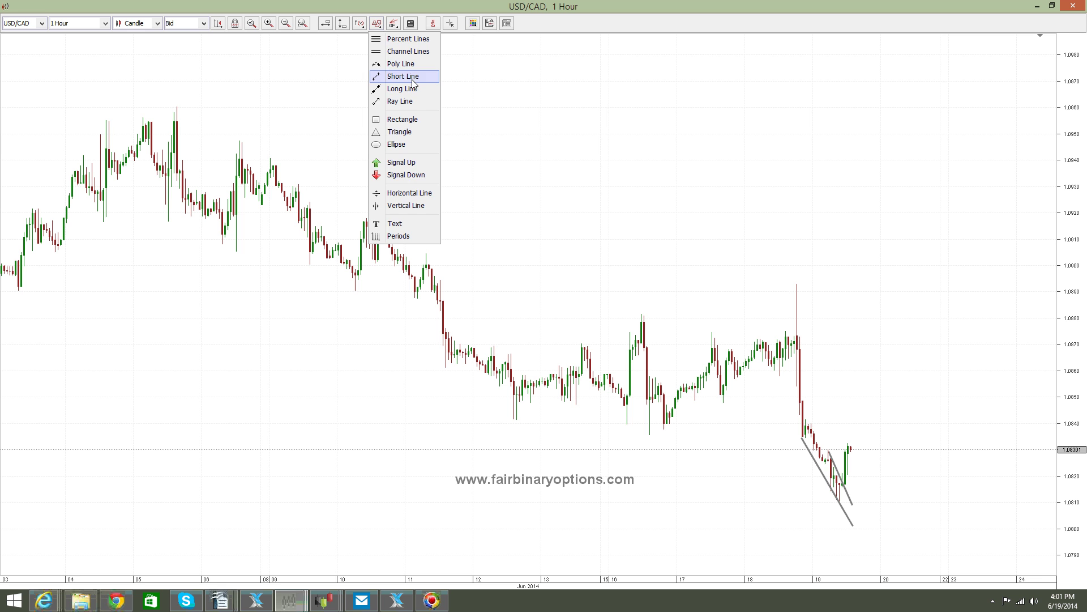
left_click(327, 27)
left_click(326, 25)
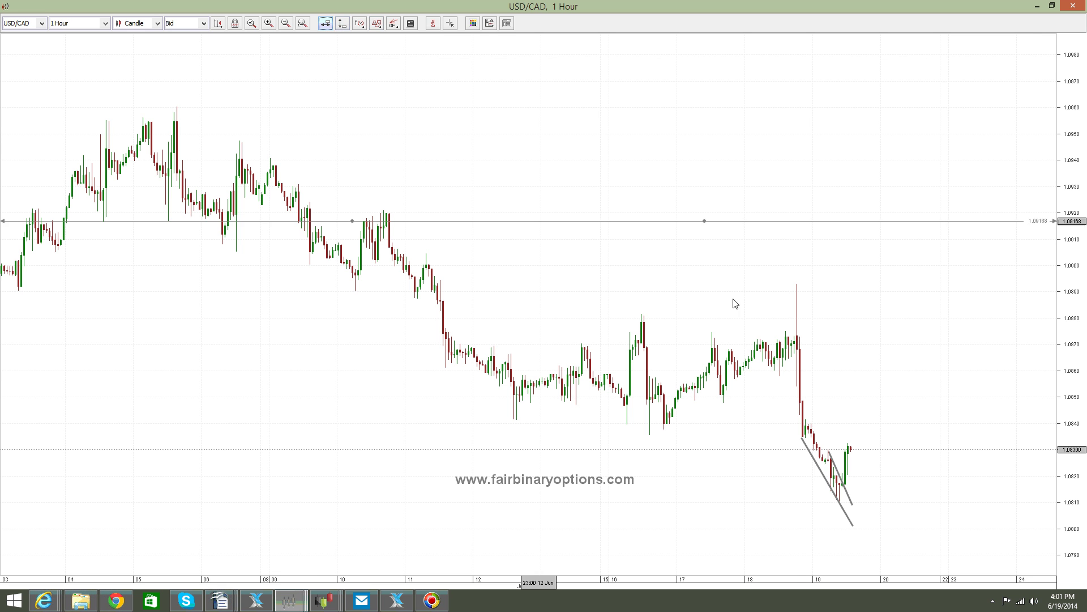
left_click(802, 286)
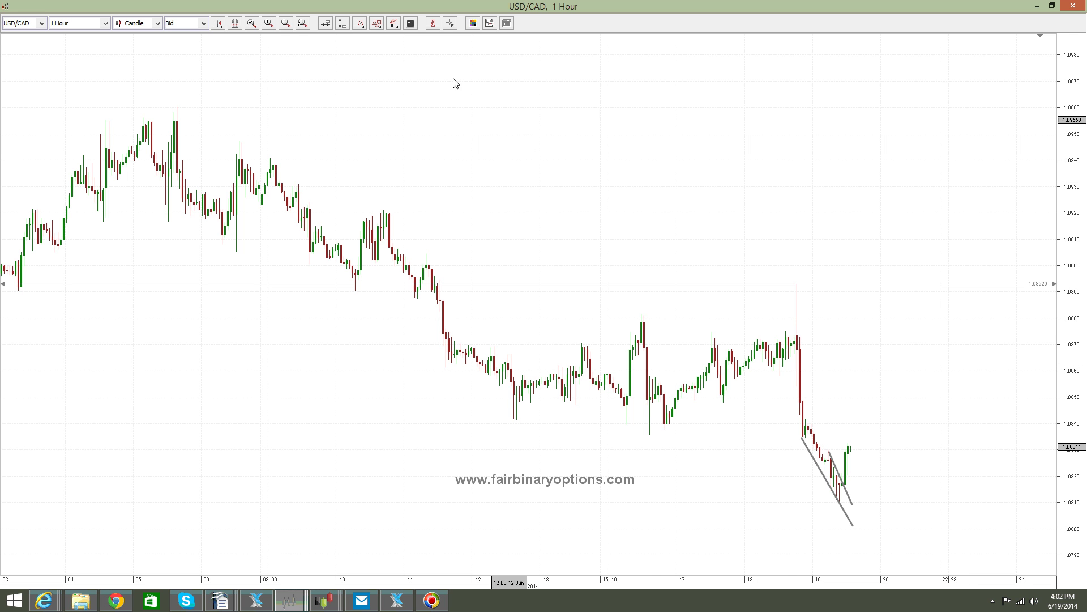
Step: Draw a small rectangle over the horizontal price line in the empty area beyond the latest candles as a target zone
left_click(377, 24)
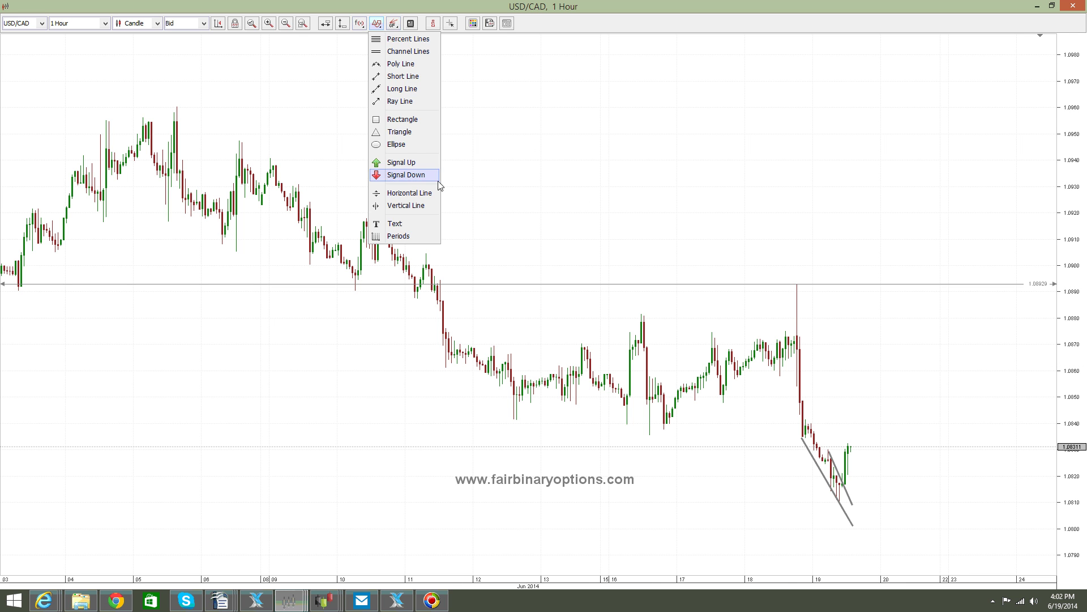
left_click(415, 124)
left_click_drag(929, 276, 983, 291)
left_click_drag(980, 391, 908, 398)
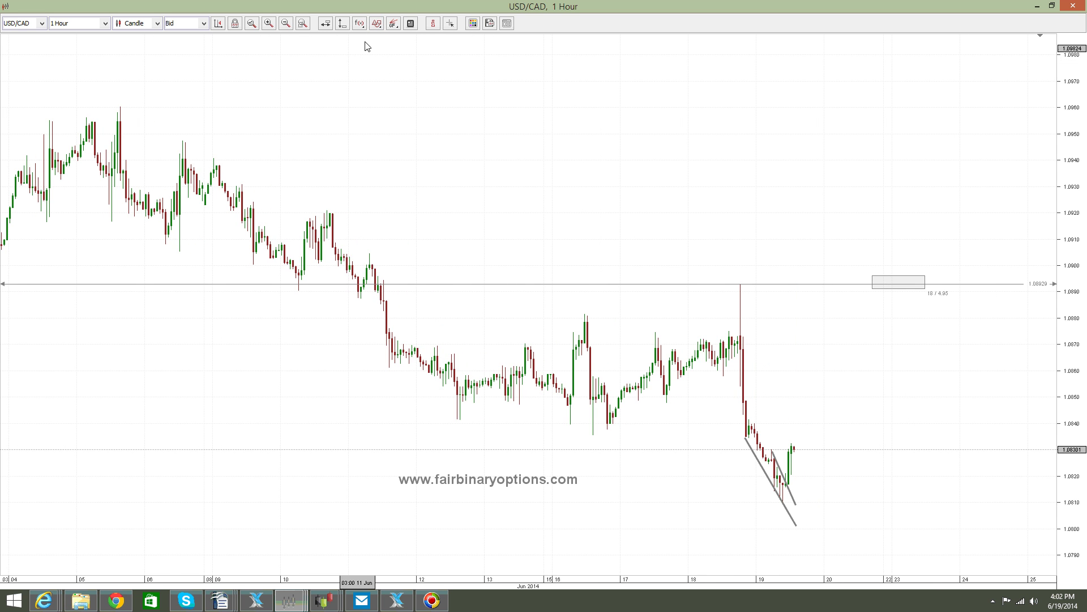
Step: Place three Signal Up arrows side by side just after the latest candle, at about the current price
left_click(377, 23)
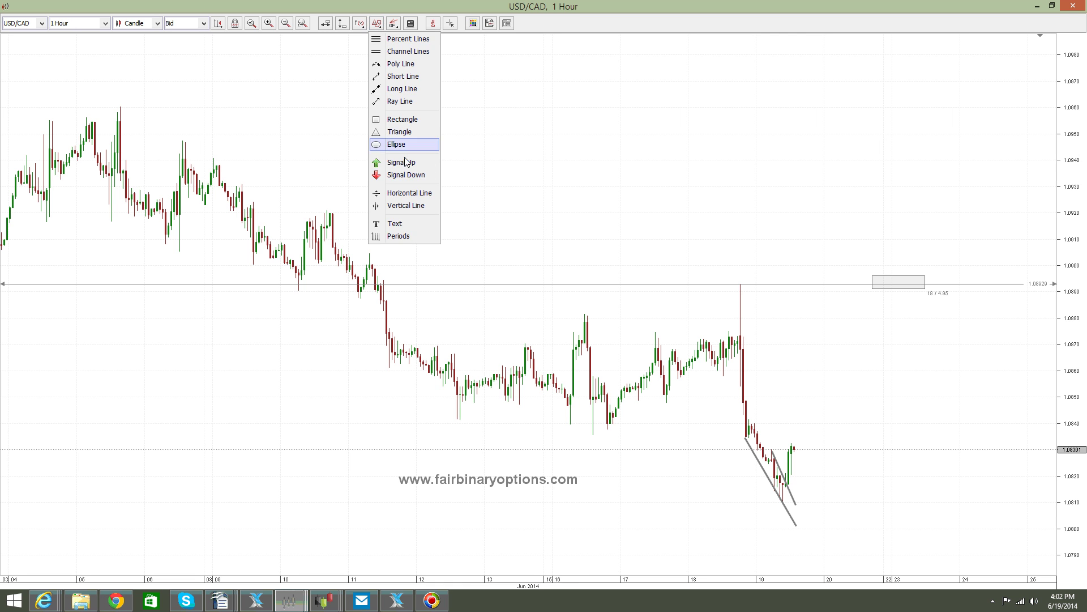
left_click(402, 163)
left_click(818, 453)
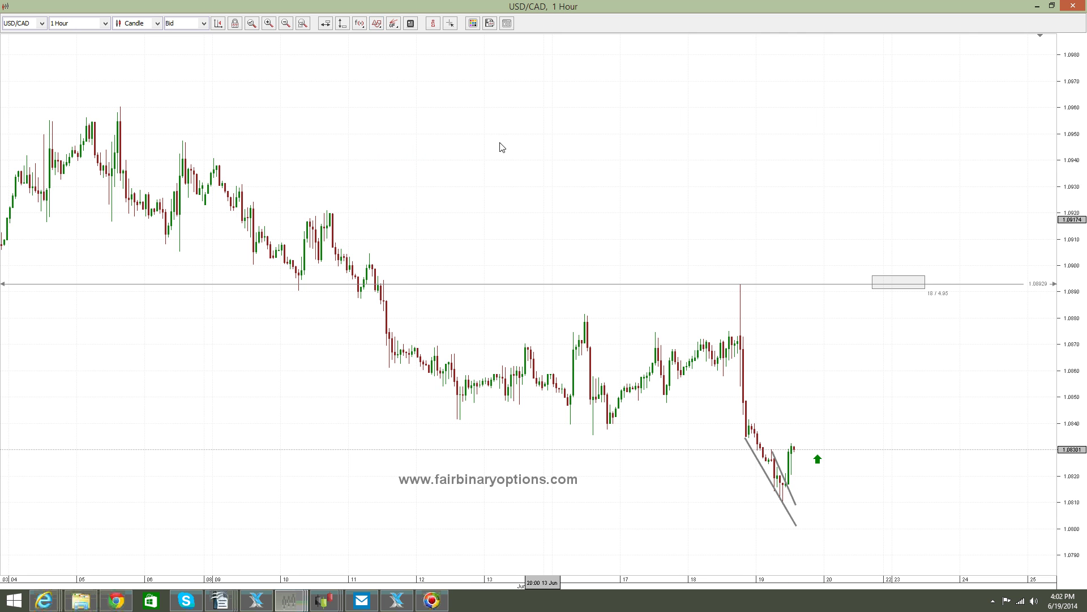
left_click(392, 25)
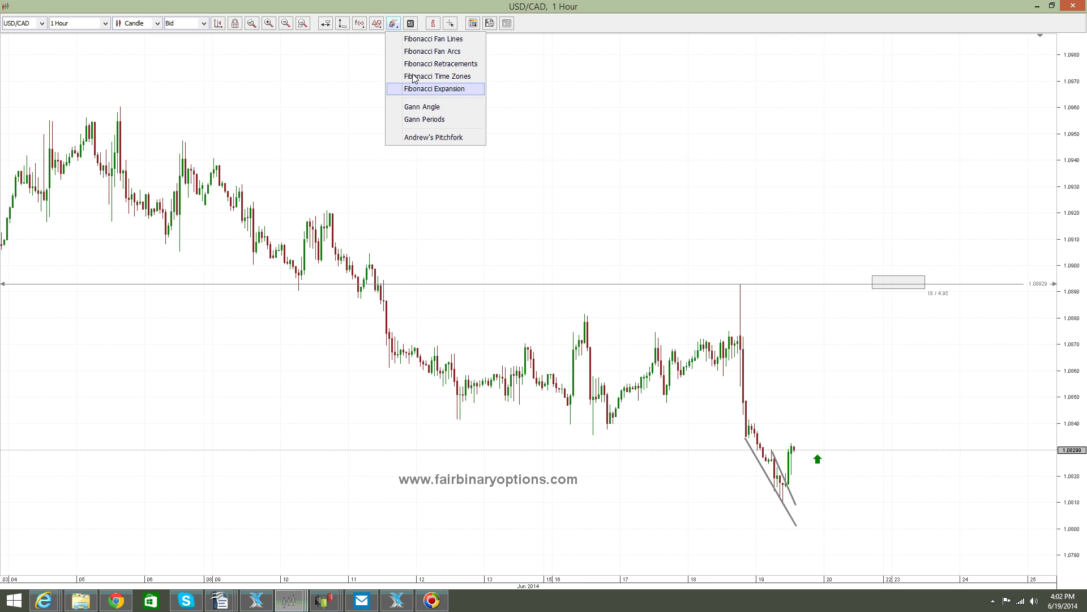
left_click(377, 25)
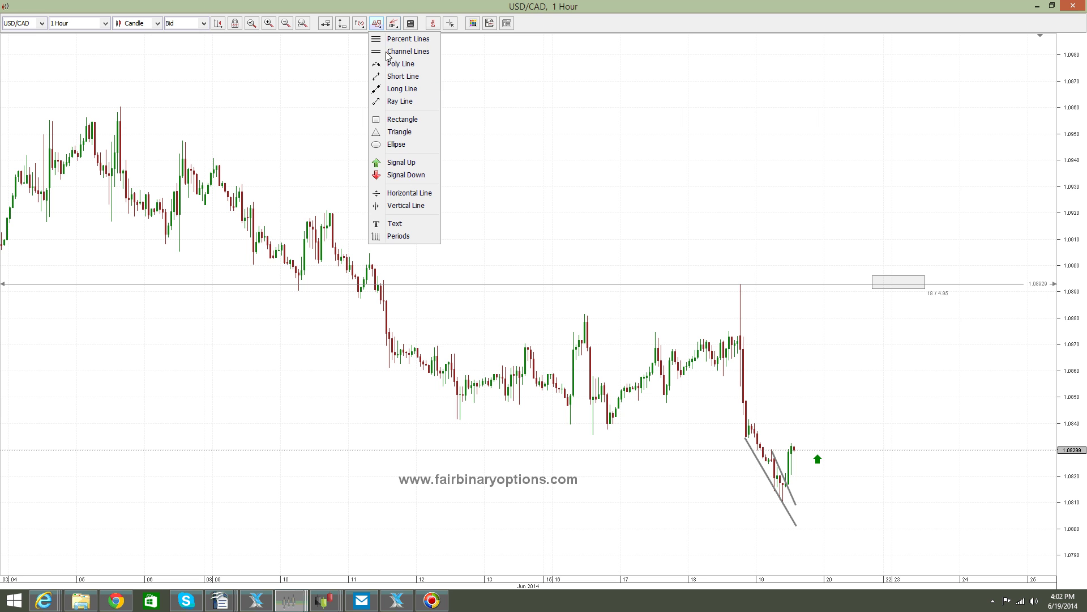
left_click(404, 164)
left_click(831, 456)
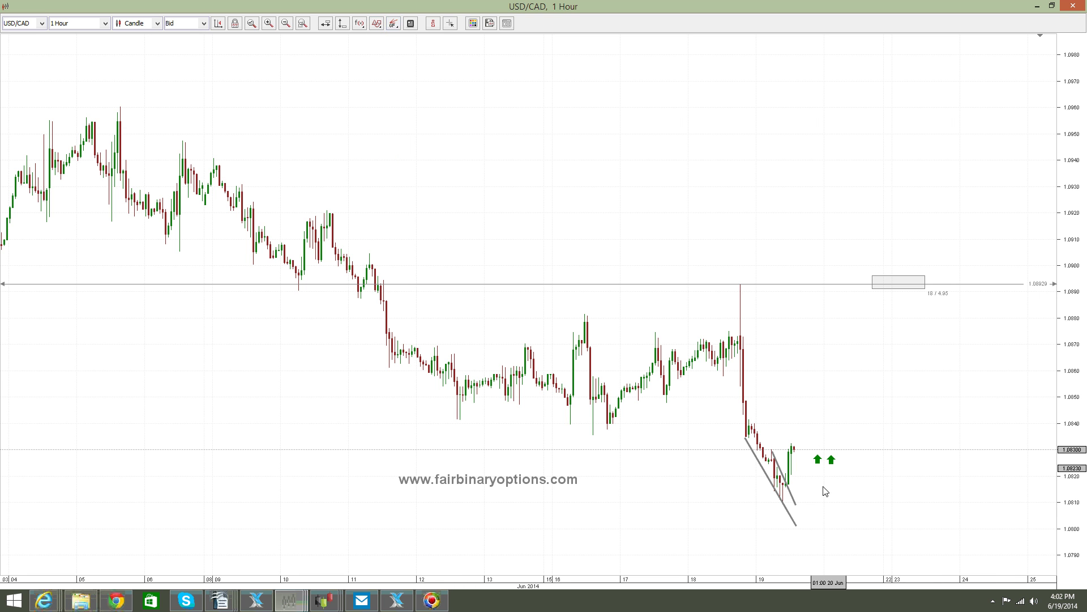
left_click(376, 23)
left_click(401, 162)
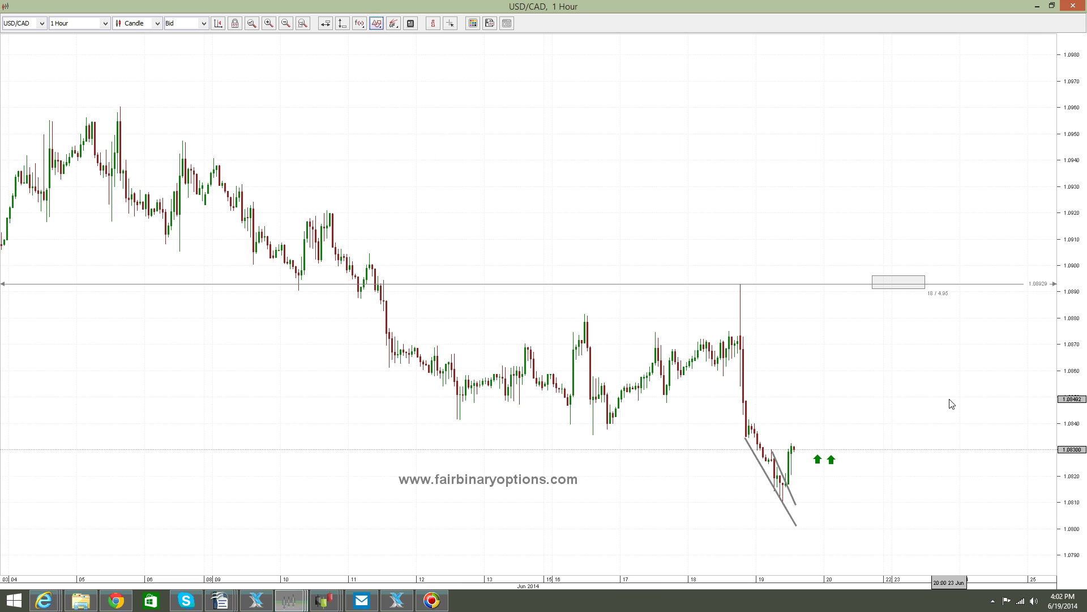
left_click(844, 456)
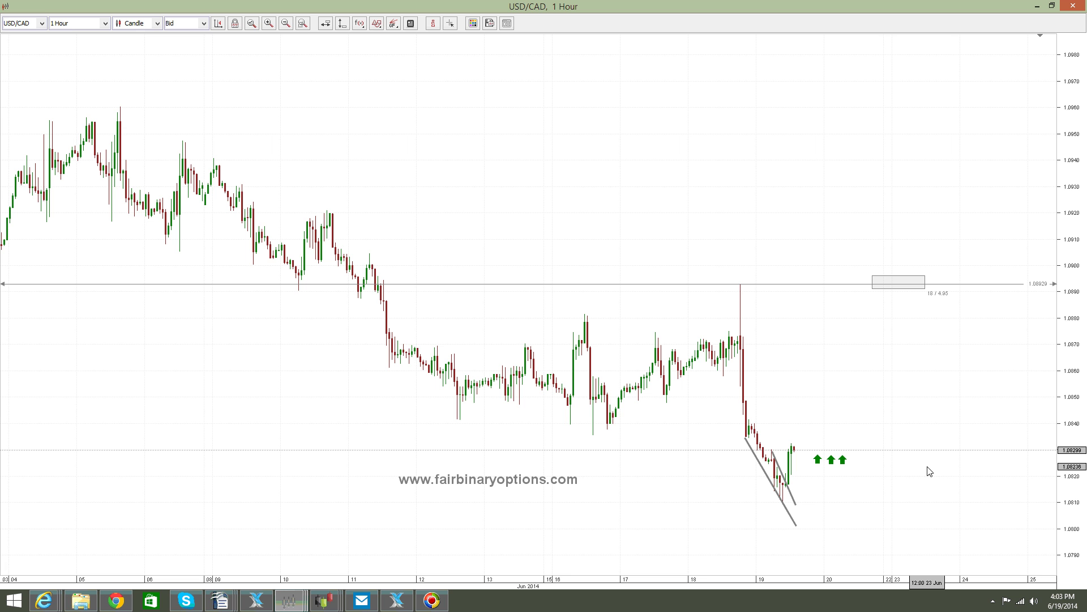
Step: Insert a text label just below the Signal Up arrows reading "buying call options with end of week expiration date"
left_click(377, 23)
left_click(403, 223)
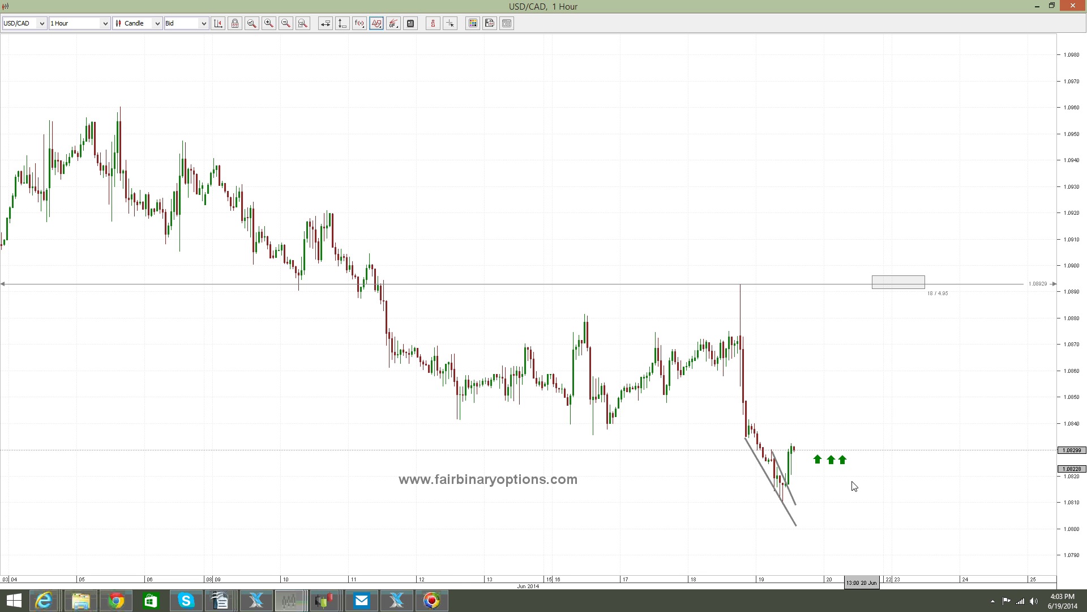
left_click(828, 477)
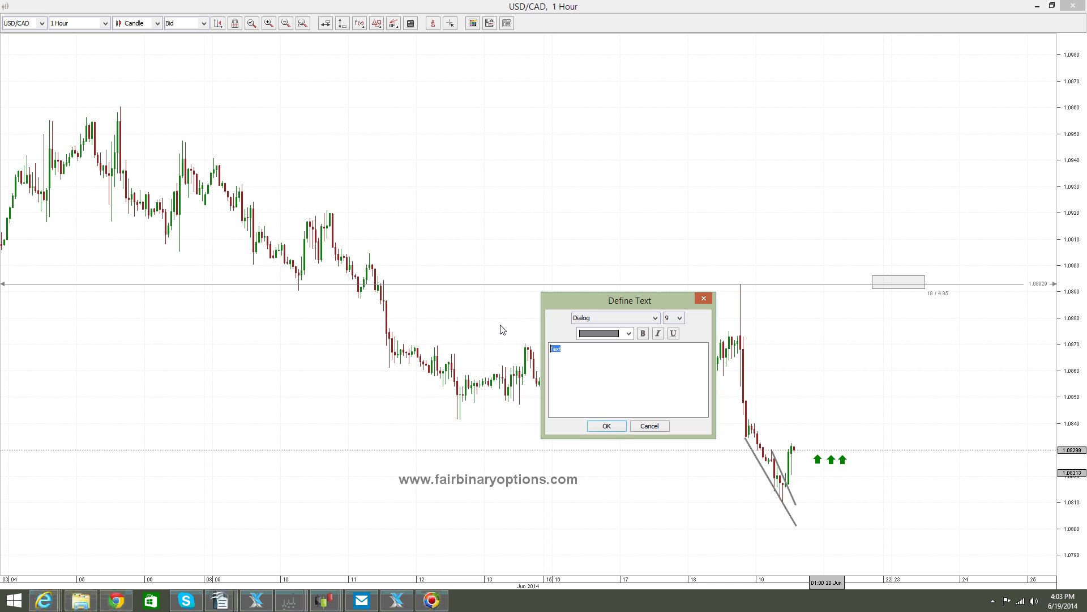
type("buying call options with end of week expira")
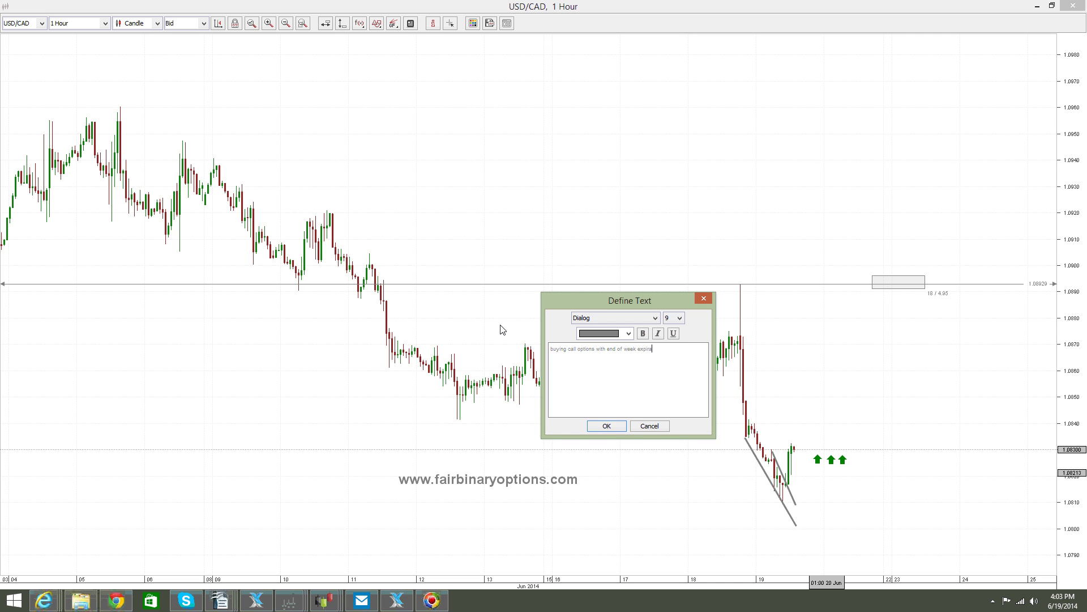
type("tion date")
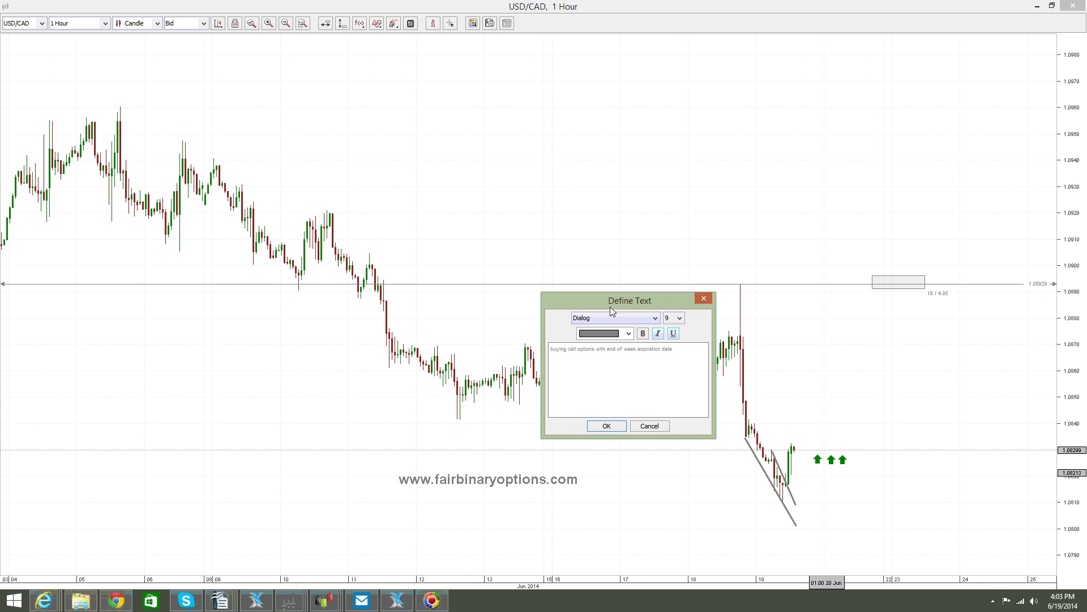
Step: Format the call options label as bold, size 20 and blue, and place it on the chart
triple_click(677, 349)
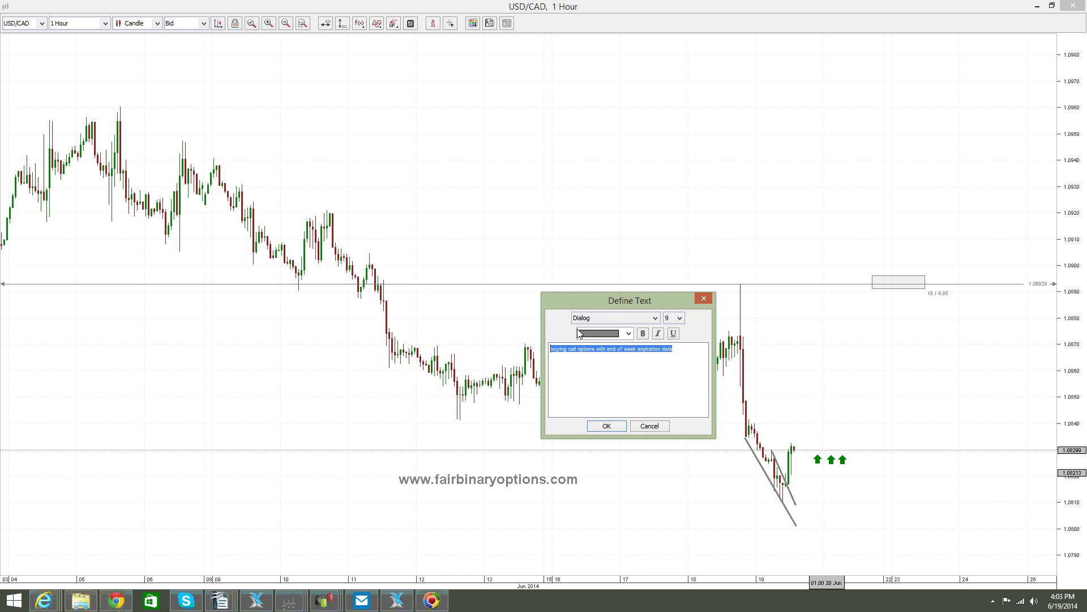
left_click(644, 334)
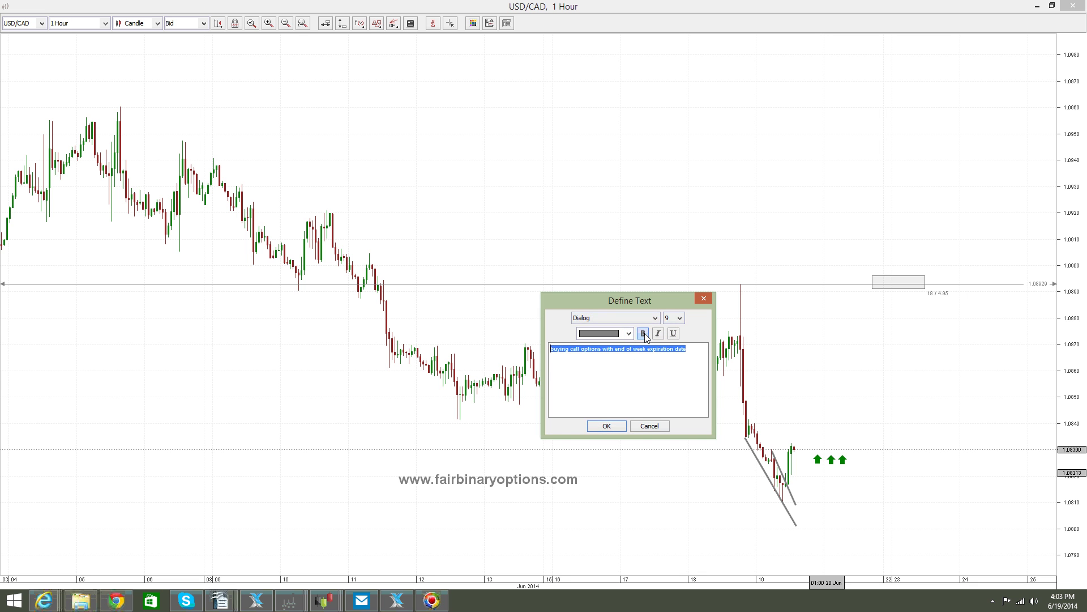
left_click(677, 318)
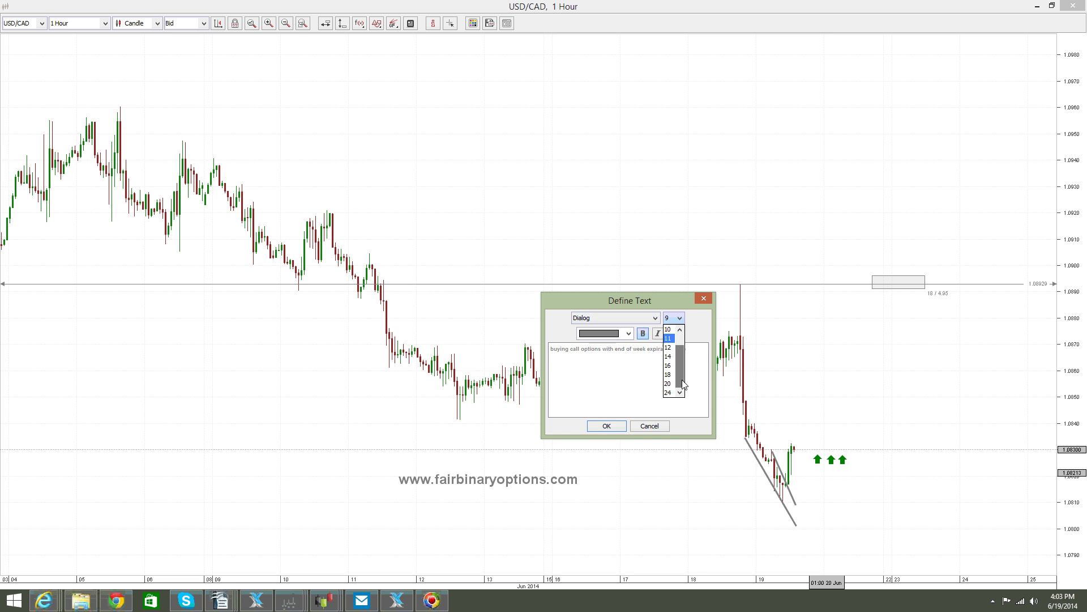
left_click(668, 392)
left_click(615, 339)
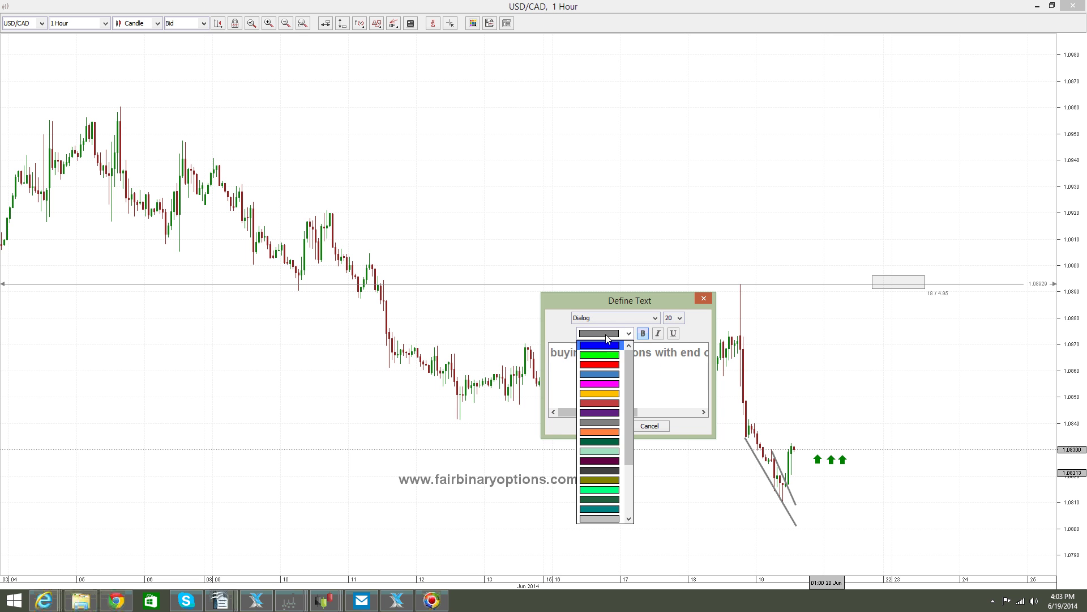
left_click(606, 345)
left_click(607, 426)
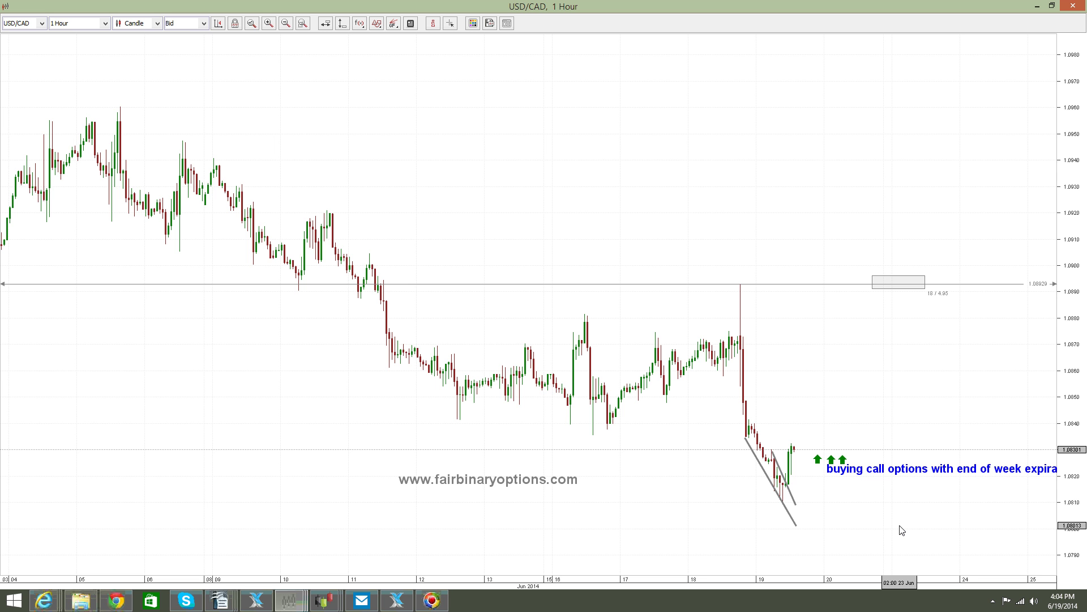
Step: Draw a short line under the 12 and 16 June lows, from about 1.0841 down to 1.0832
scroll(1017, 517, "right", 5)
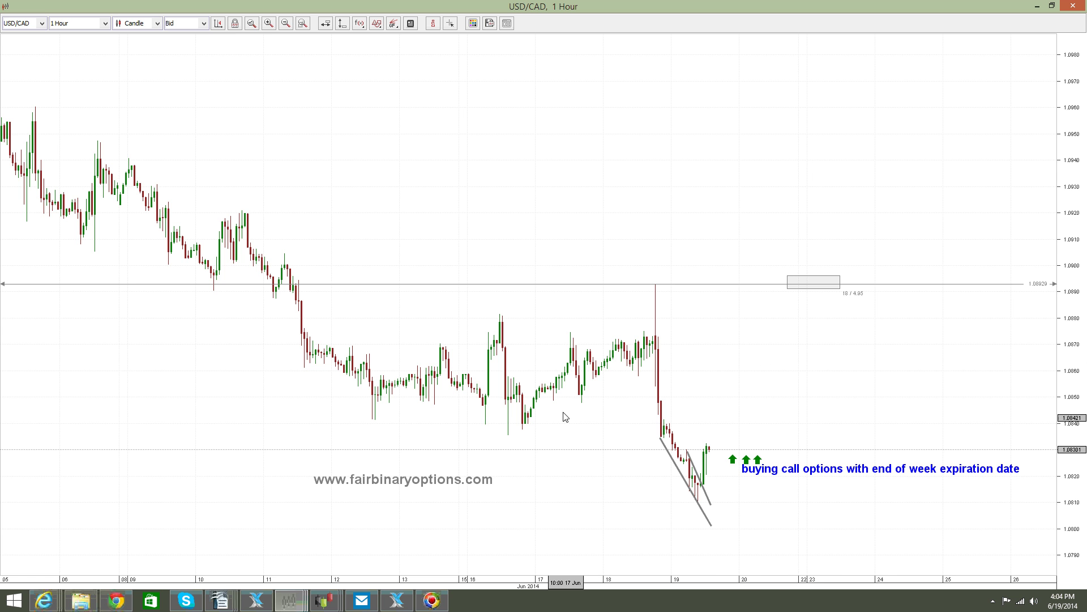
left_click(378, 23)
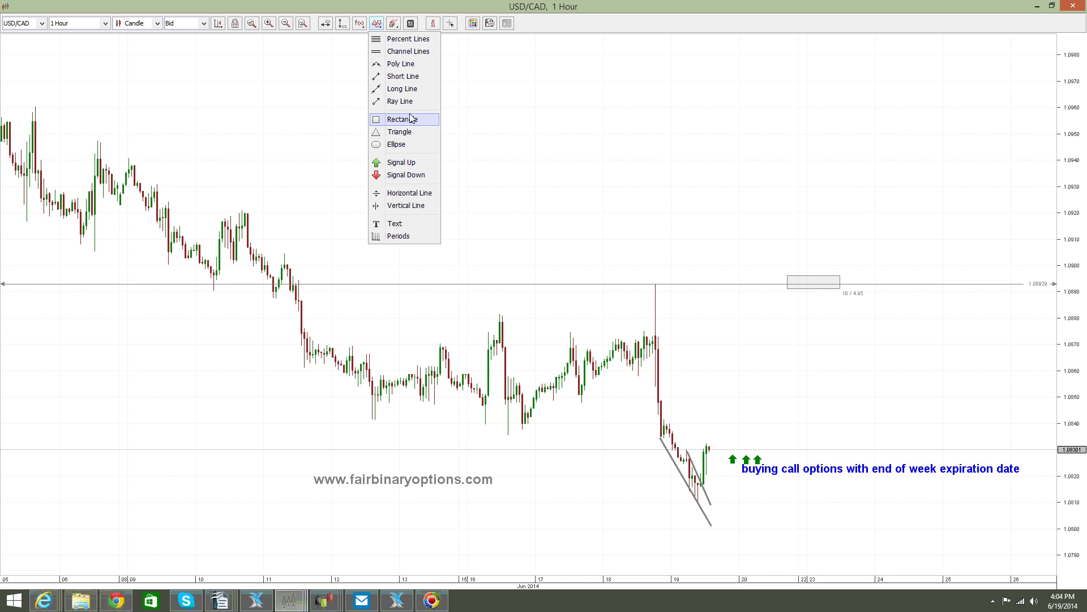
left_click(400, 81)
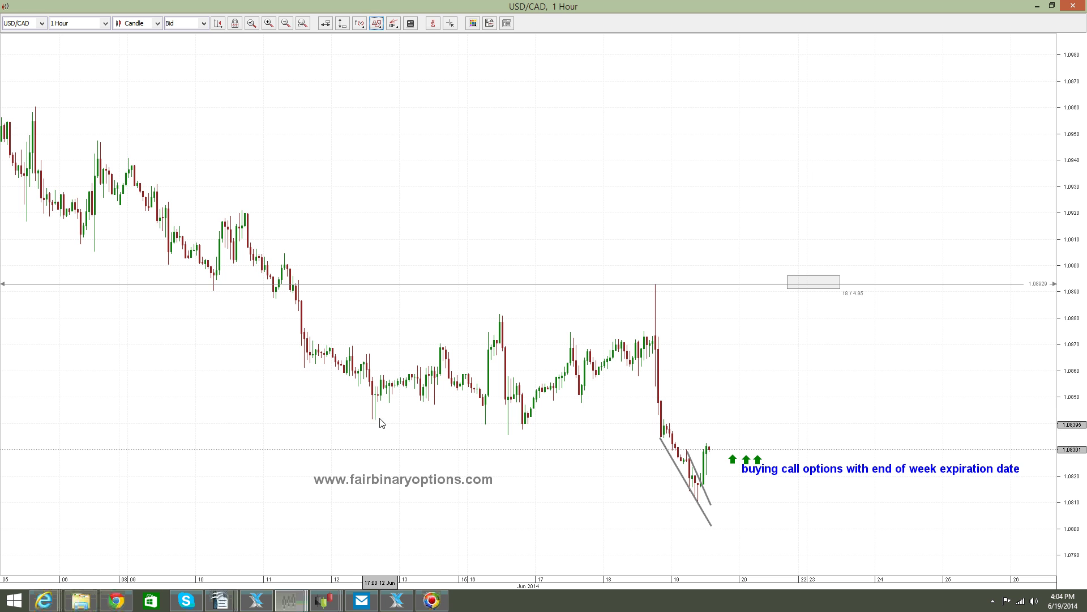
mouse_move(375, 419)
left_mouse_down()
mouse_move(582, 422)
mouse_move(616, 433)
mouse_move(602, 449)
left_mouse_up()
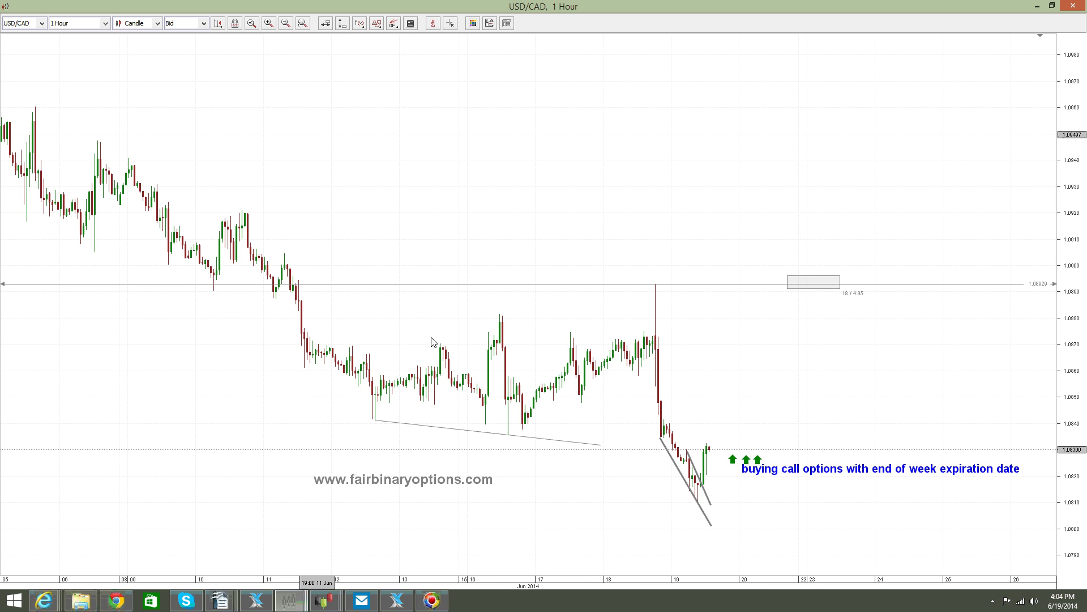
Step: Clone the line under the 12–16 June lows and fit the copy over the swing highs, rising from about 1.0870 to 1.0894
right_click(479, 434)
mouse_move(532, 512)
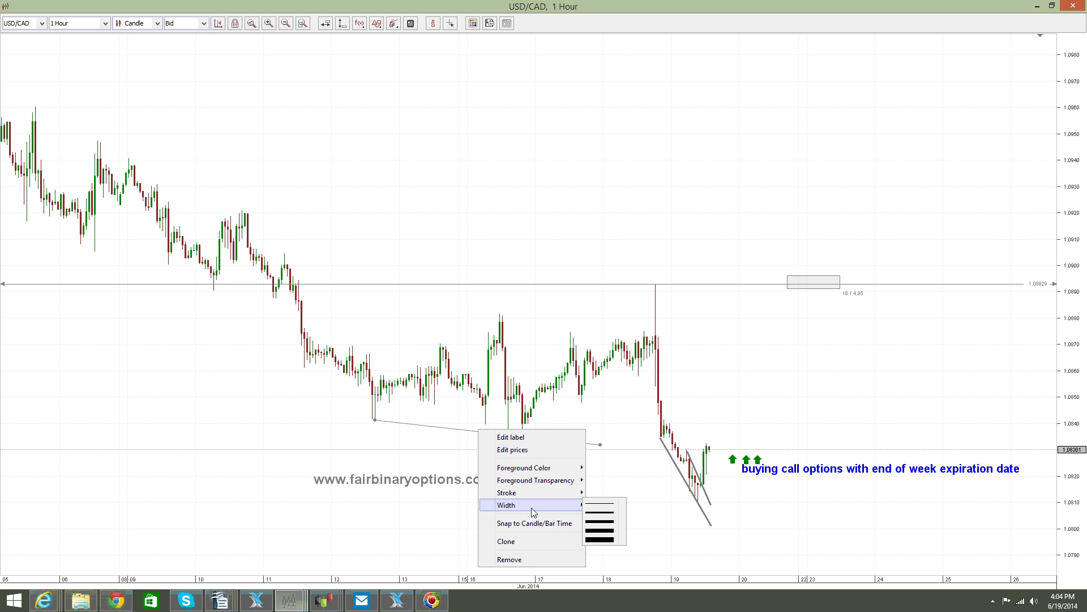
left_click(526, 541)
mouse_move(486, 416)
left_mouse_down()
mouse_move(601, 329)
mouse_move(520, 378)
mouse_move(522, 359)
left_mouse_up()
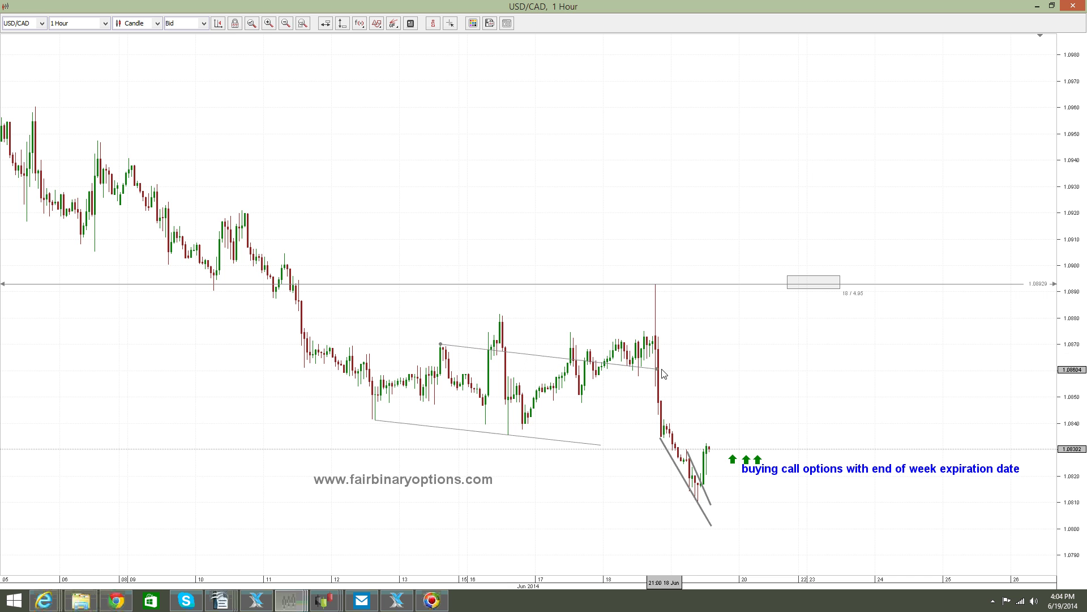
left_click_drag(657, 371, 571, 285)
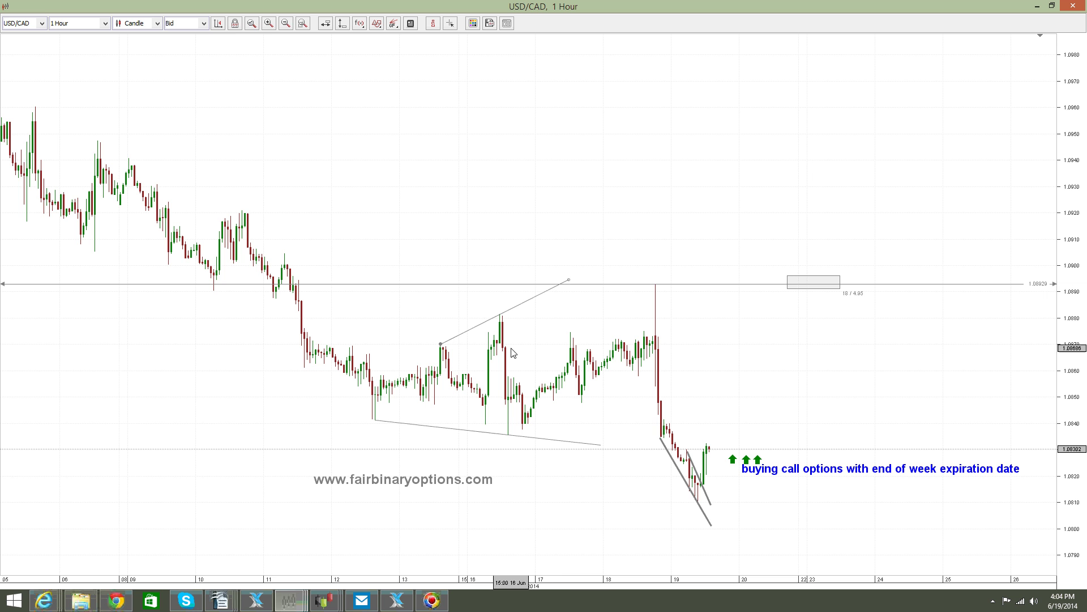